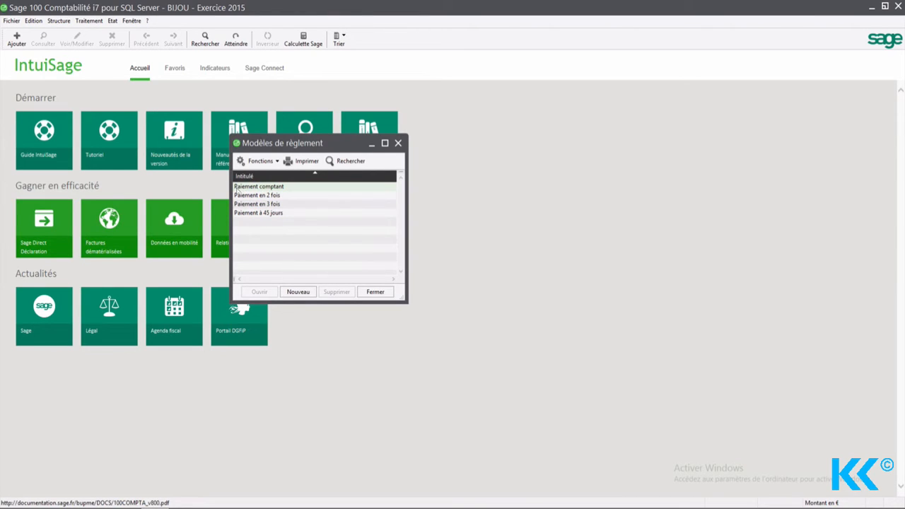
Step: Examine the settings of the Paiement comptant template, close it and look through the other existing payment templates
{"action": "double_click", "coordinate": [237, 188]}
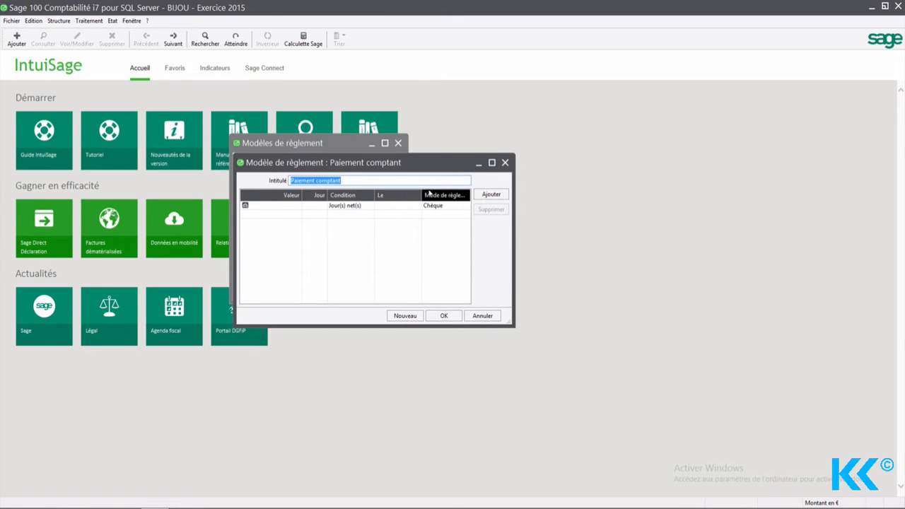
{"action": "left_click", "coordinate": [504, 164]}
{"action": "left_click", "coordinate": [274, 198]}
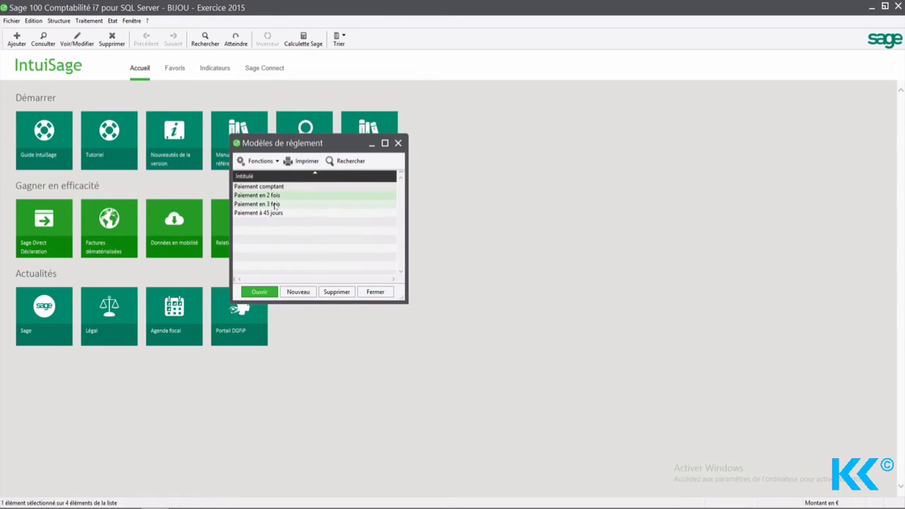
{"action": "left_click", "coordinate": [274, 204]}
{"action": "left_click", "coordinate": [279, 212]}
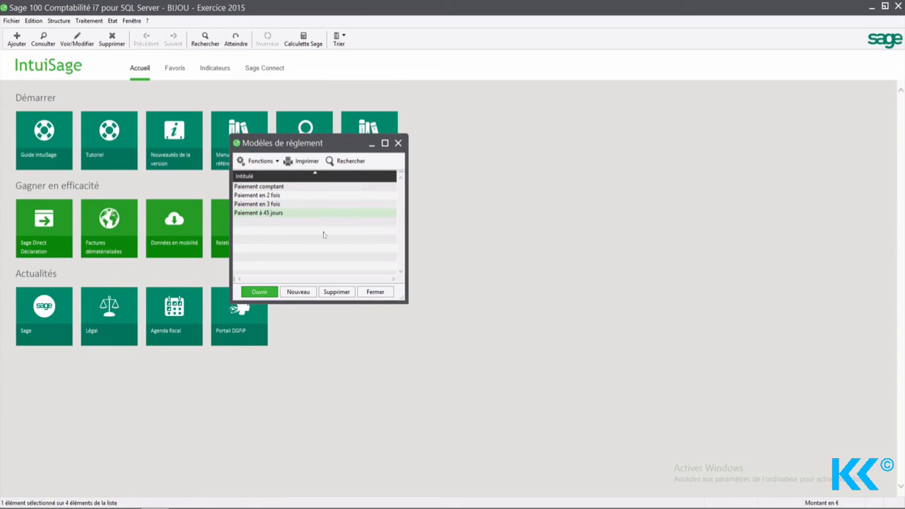
Step: Create a new payment template titled "Paiement des interventions"
{"action": "left_click", "coordinate": [308, 292]}
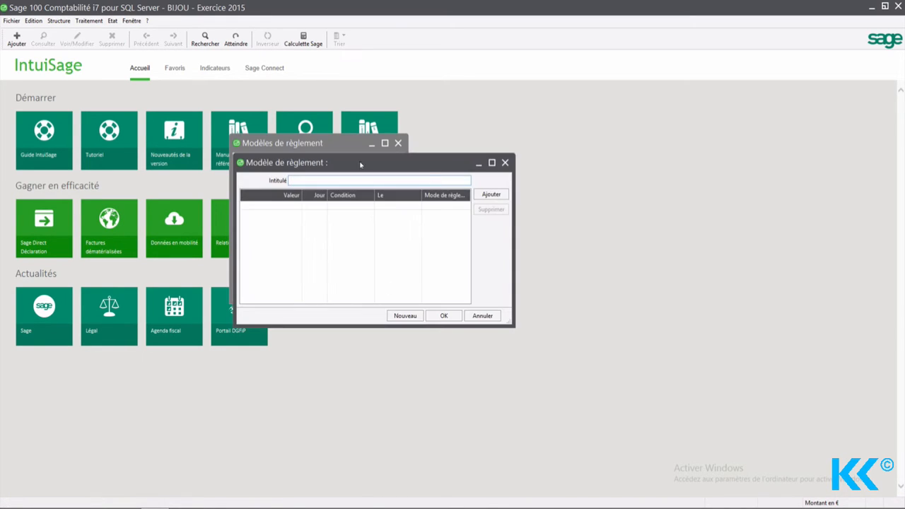
{"action": "left_click_drag", "start_coordinate": [360, 164], "coordinate": [444, 215]}
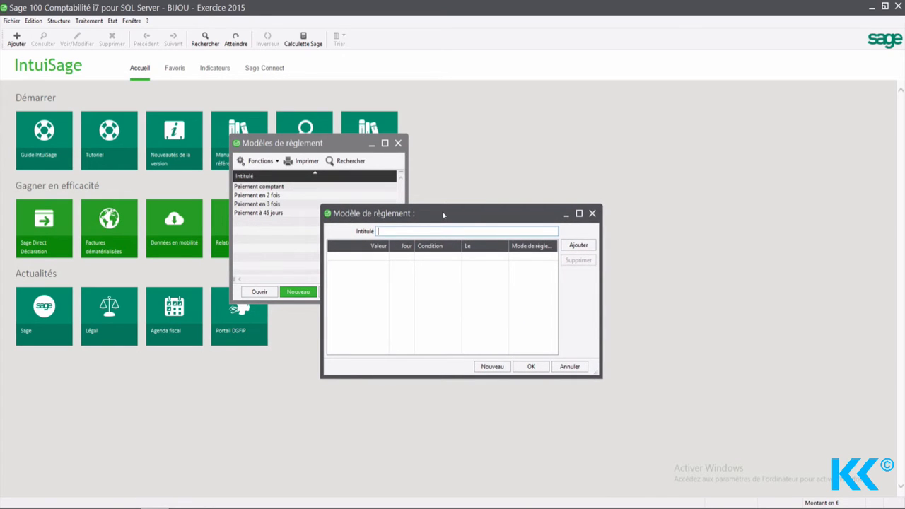
{"action": "type", "text": "Paiement des interventions"}
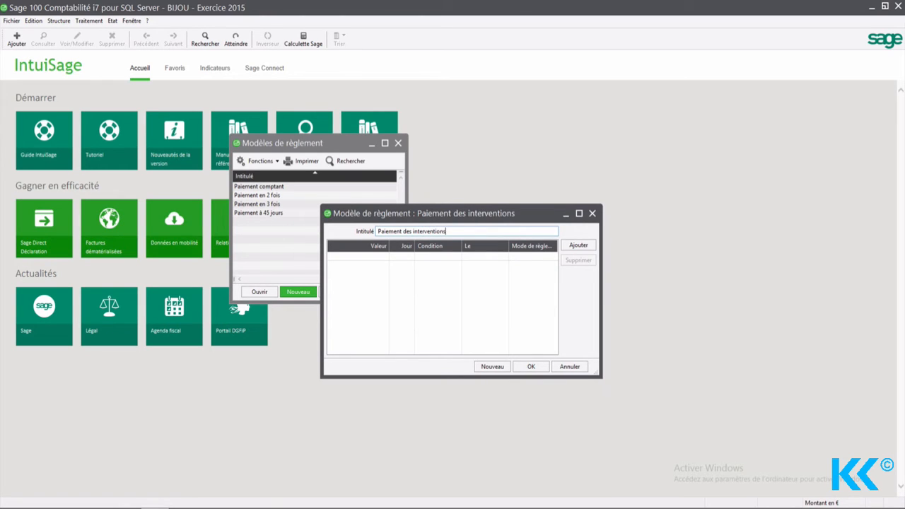
{"action": "key", "text": "Tab"}
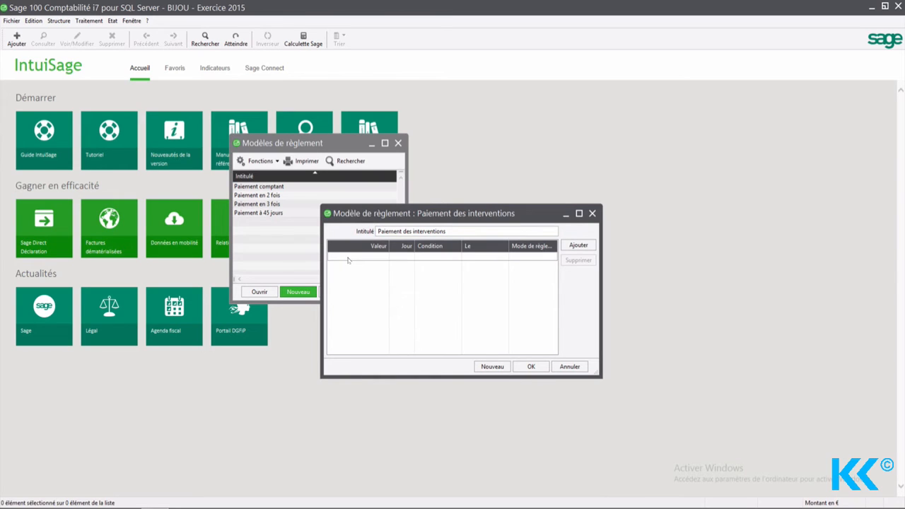
Step: Add a first payment line of 30% with the condition Jour(s) net(s) and the payment method Virement
{"action": "left_click", "coordinate": [578, 244]}
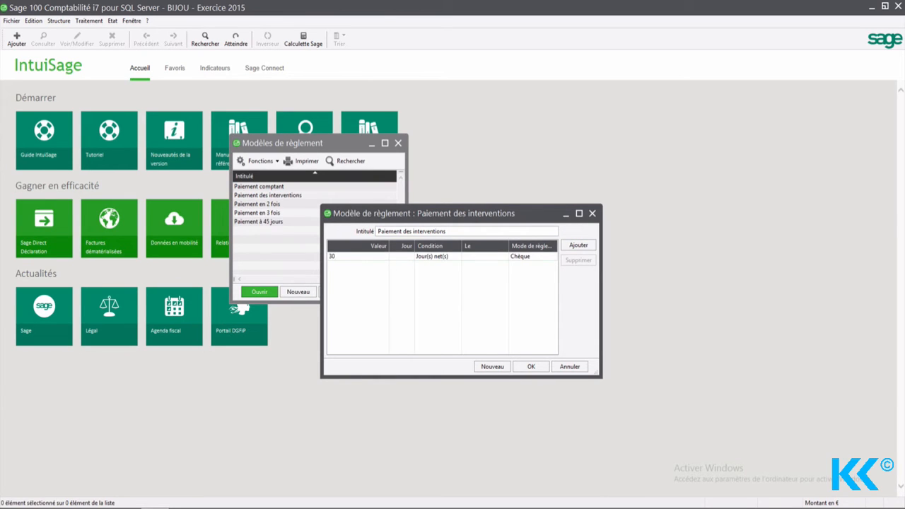
{"action": "key", "text": "Tab"}
{"action": "key", "text": "Tab"}
{"action": "left_click", "coordinate": [457, 257]}
{"action": "left_click", "coordinate": [456, 259]}
{"action": "key", "text": "Tab"}
{"action": "key", "text": "Tab"}
{"action": "left_click", "coordinate": [542, 258]}
{"action": "left_click", "coordinate": [535, 268]}
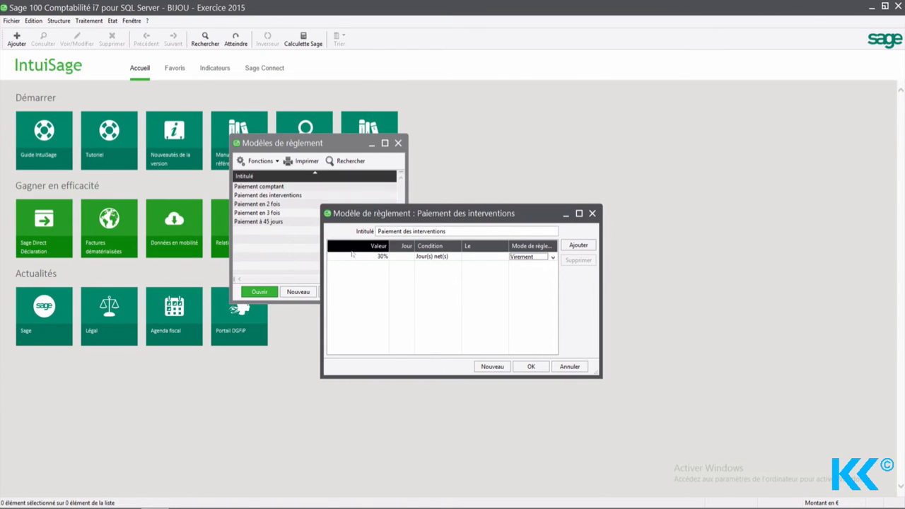
Step: Add a second payment line for the balance, due at 30 days with the condition Fin mois
{"action": "left_click", "coordinate": [578, 246]}
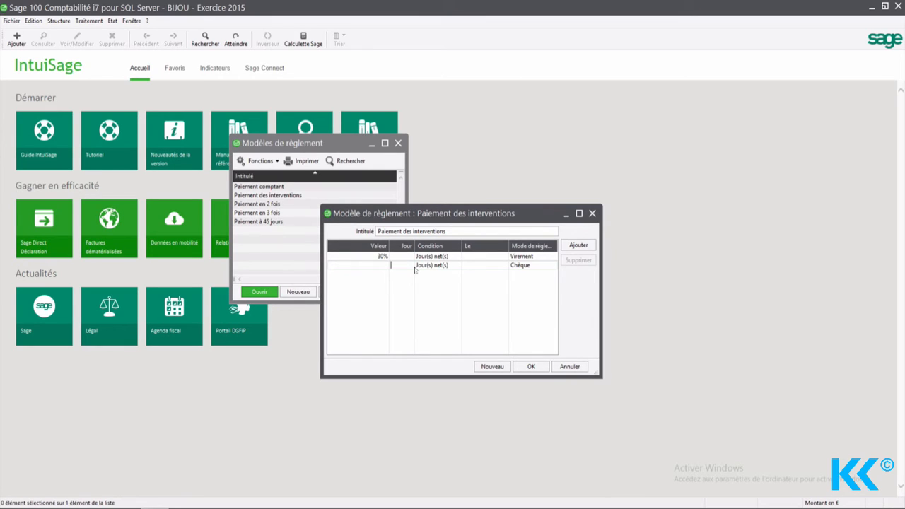
{"action": "type", "text": "30"}
{"action": "left_click", "coordinate": [457, 269]}
{"action": "left_click", "coordinate": [457, 267]}
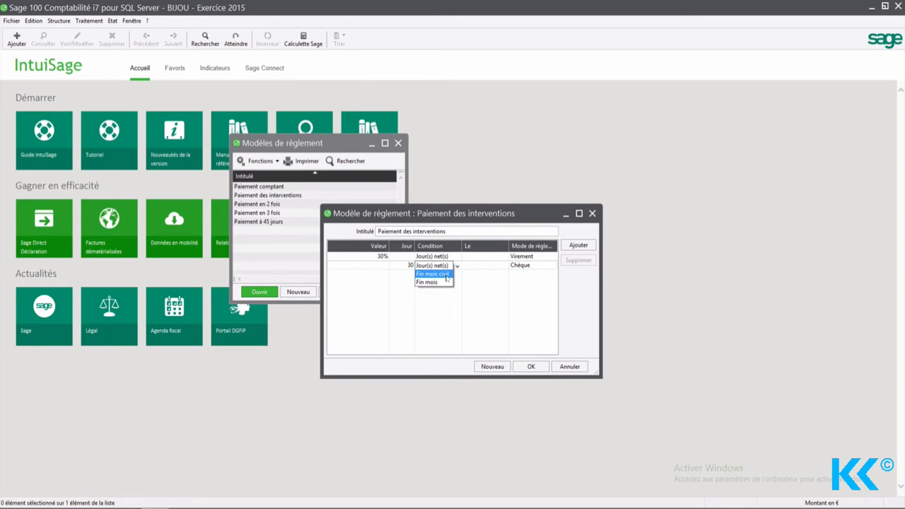
{"action": "left_click", "coordinate": [446, 282]}
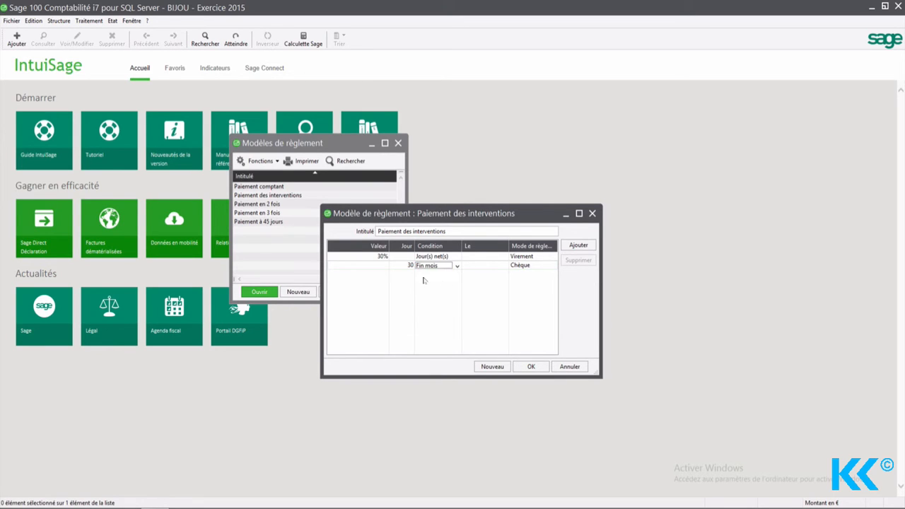
{"action": "key", "text": "Tab"}
{"action": "key", "text": "Tab"}
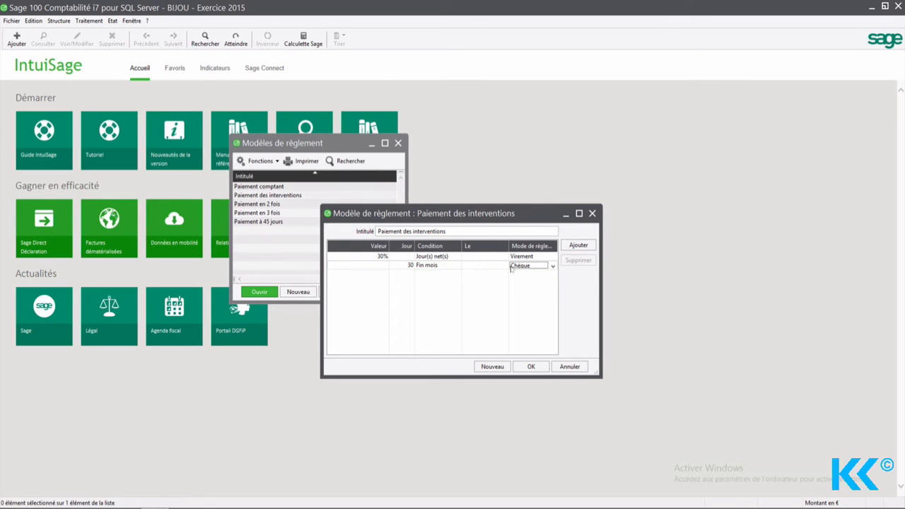
Step: Set the second line's payment method to Virement and its condition to Jour(s) net(s), and save the template
{"action": "left_click", "coordinate": [555, 266]}
{"action": "left_click", "coordinate": [539, 274]}
{"action": "left_click", "coordinate": [440, 267]}
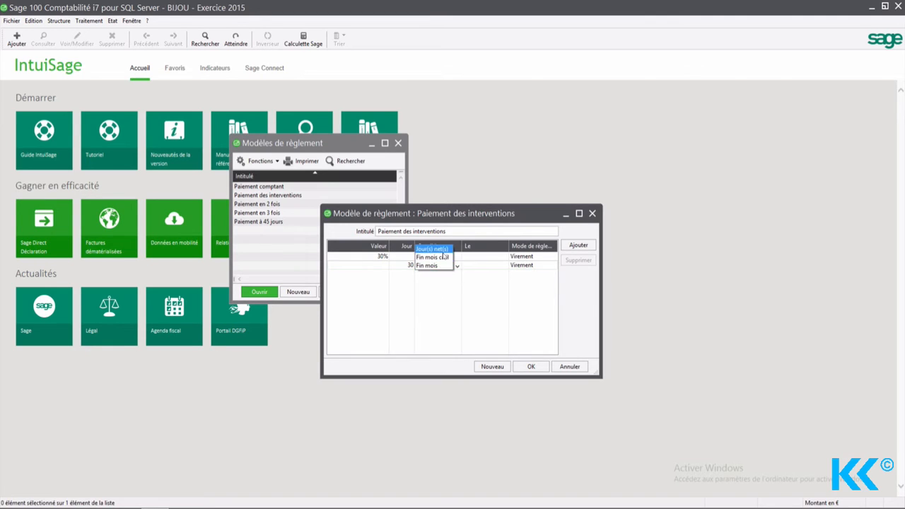
{"action": "left_click", "coordinate": [442, 252]}
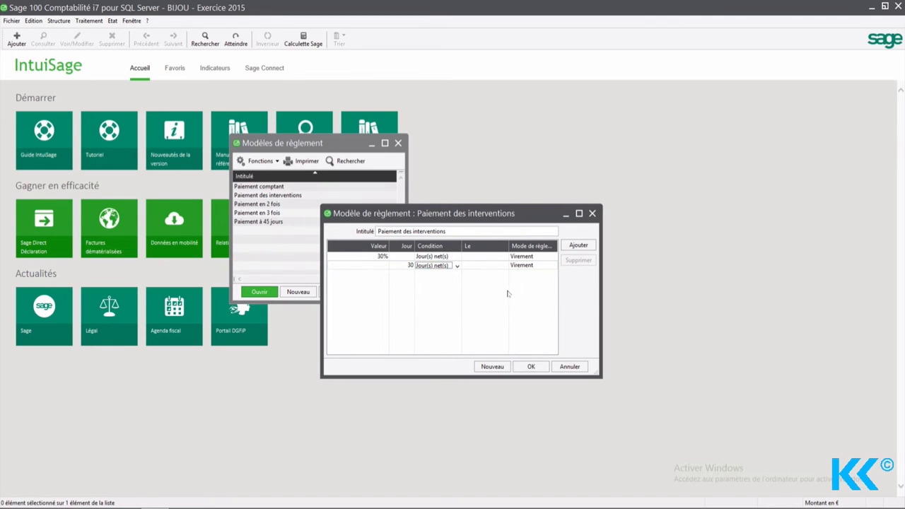
{"action": "key", "text": "Return"}
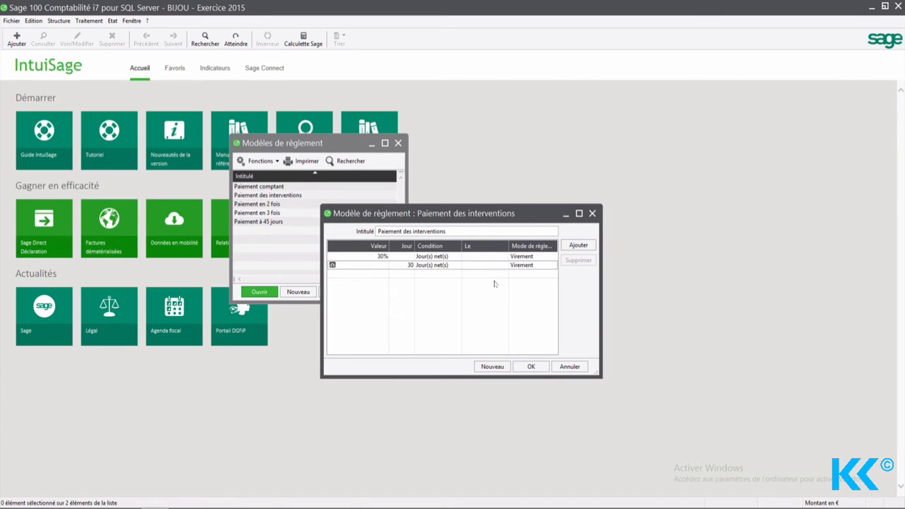
{"action": "left_click", "coordinate": [530, 366]}
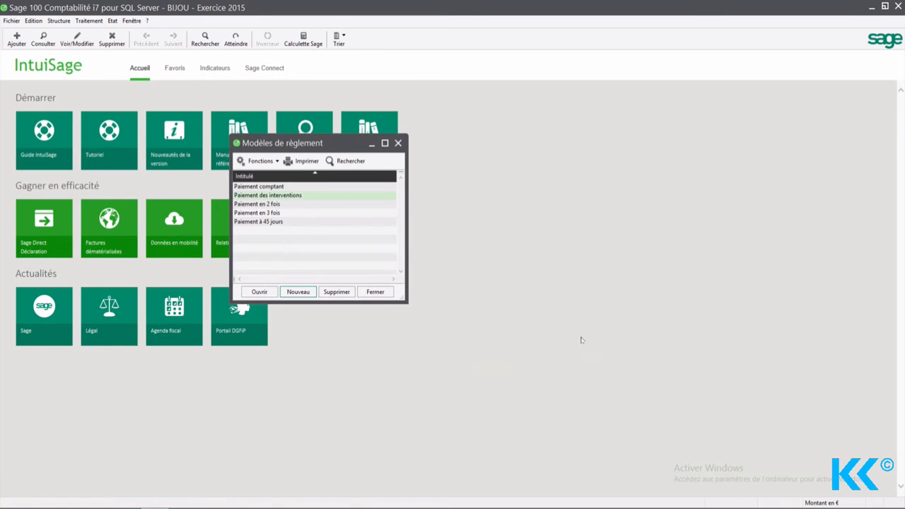
Step: Reopen the Paiement des interventions template to check its lines, and close it and the template list
{"action": "double_click", "coordinate": [255, 199]}
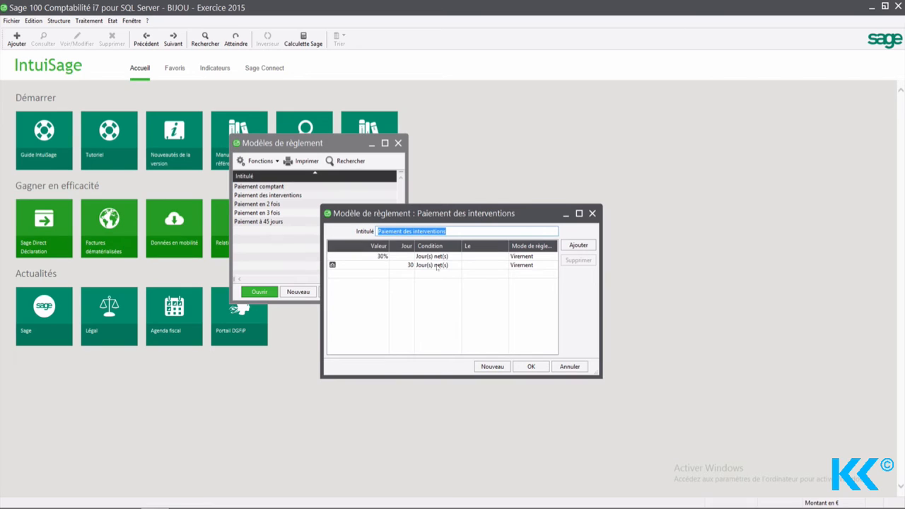
{"action": "left_click", "coordinate": [531, 367]}
{"action": "left_click", "coordinate": [398, 145]}
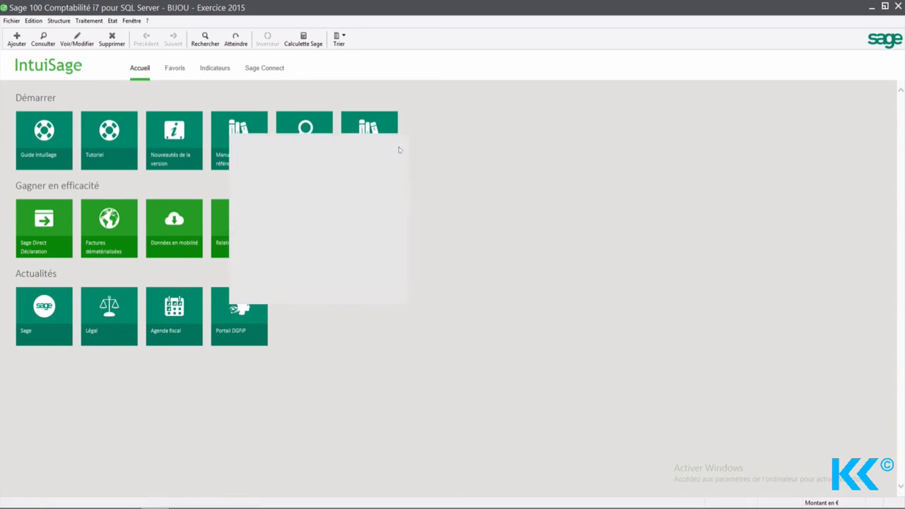
Step: Open the payment conditions of the client Bague's en or from the third-party accounts list
{"action": "left_click", "coordinate": [59, 21]}
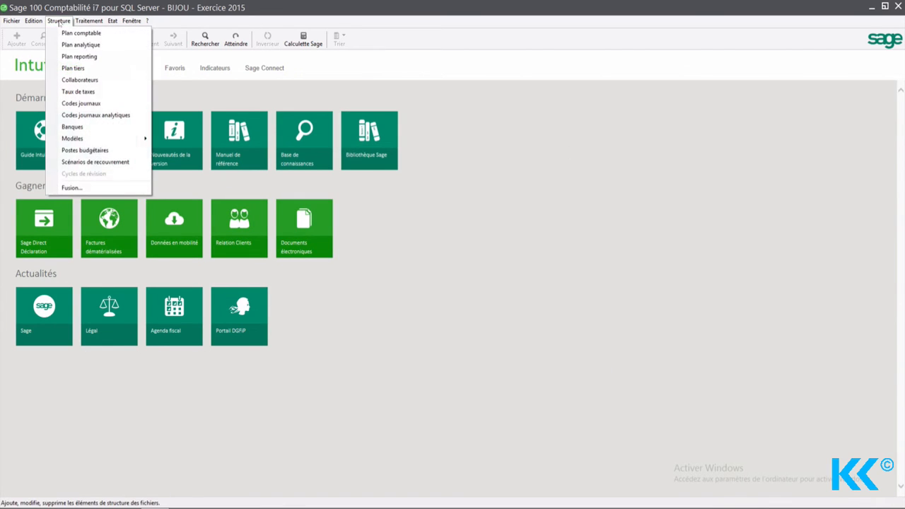
{"action": "left_click", "coordinate": [65, 69]}
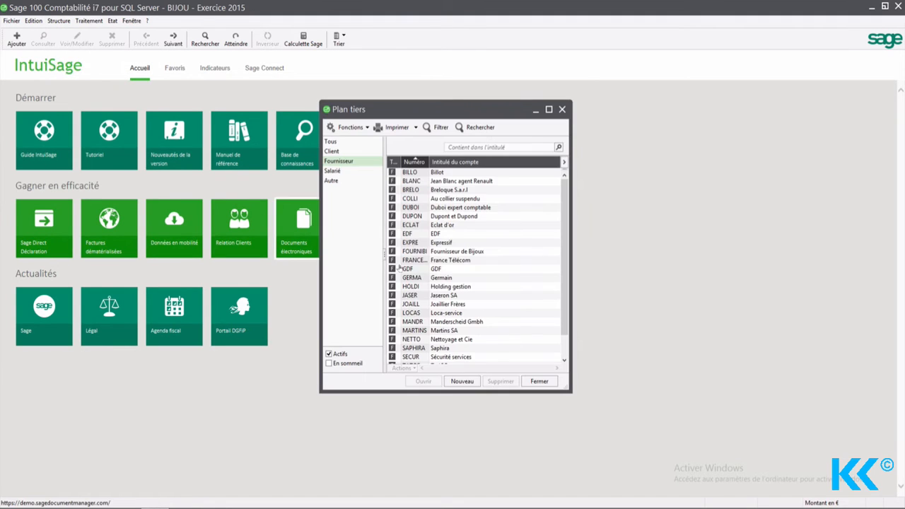
{"action": "scroll", "coordinate": [481, 304], "scroll_direction": "down", "scroll_amount": 1}
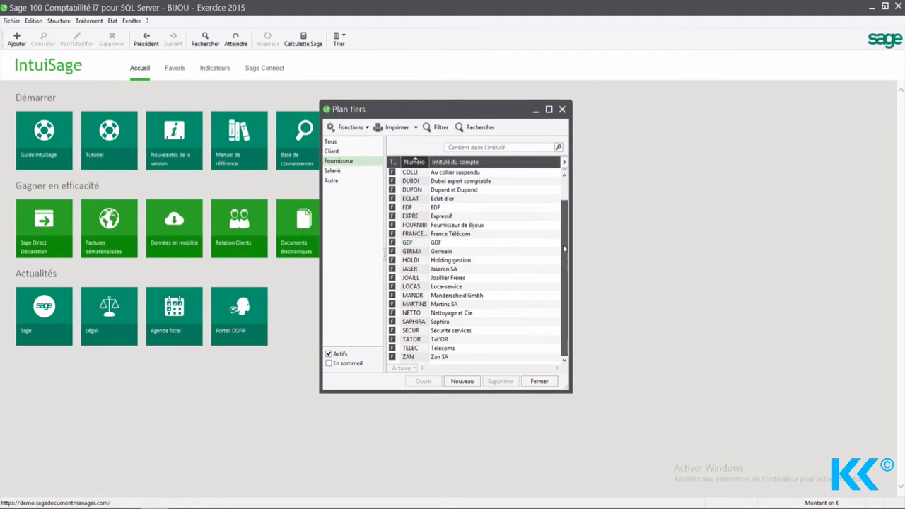
{"action": "scroll", "coordinate": [564, 238], "scroll_direction": "up", "scroll_amount": 1}
{"action": "left_click", "coordinate": [331, 151]}
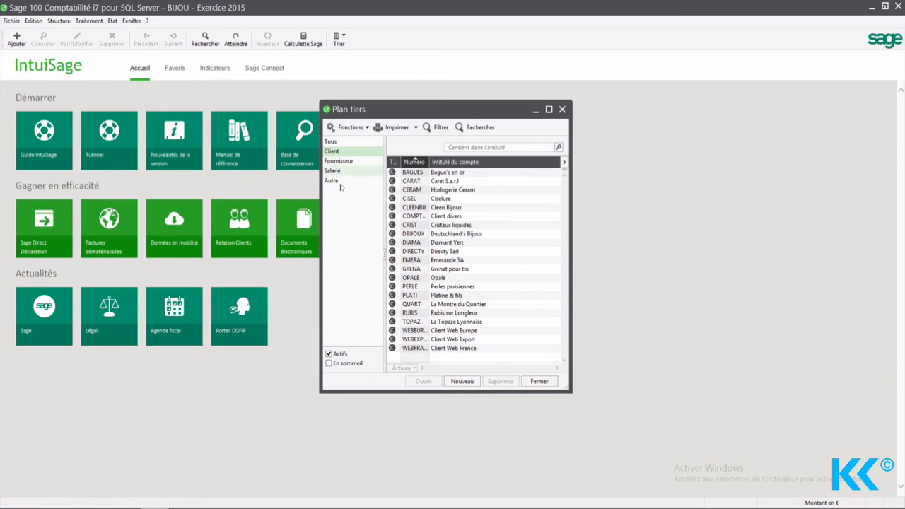
{"action": "double_click", "coordinate": [487, 172]}
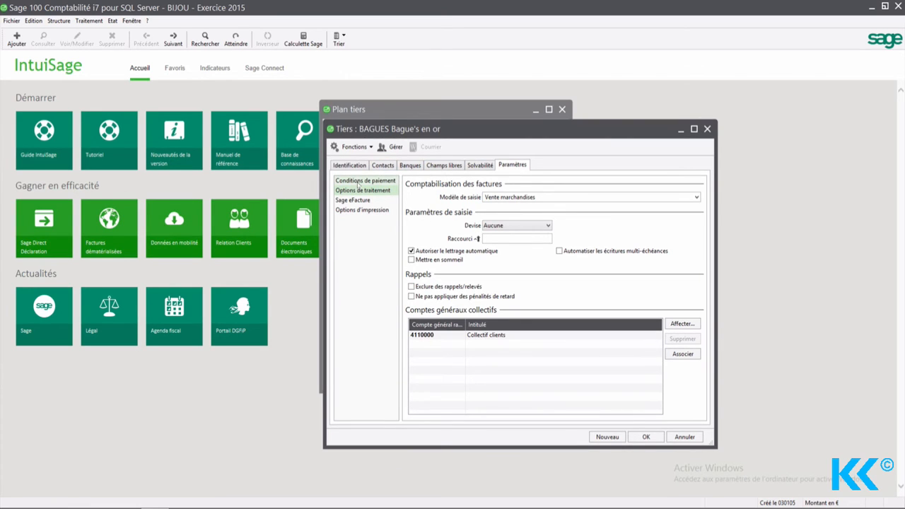
{"action": "left_click", "coordinate": [358, 184]}
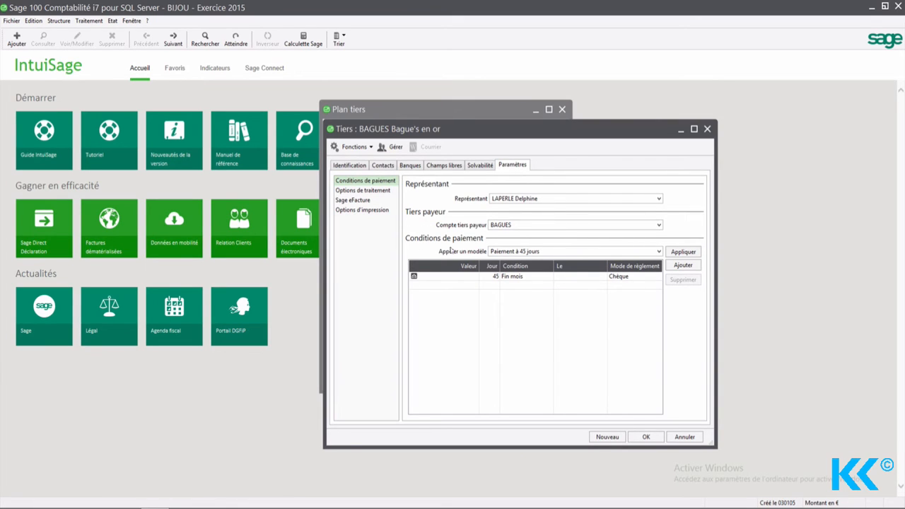
Step: Replace the client's payment conditions with the Paiement des interventions template, save the record and close the third-party list
{"action": "left_click", "coordinate": [657, 252]}
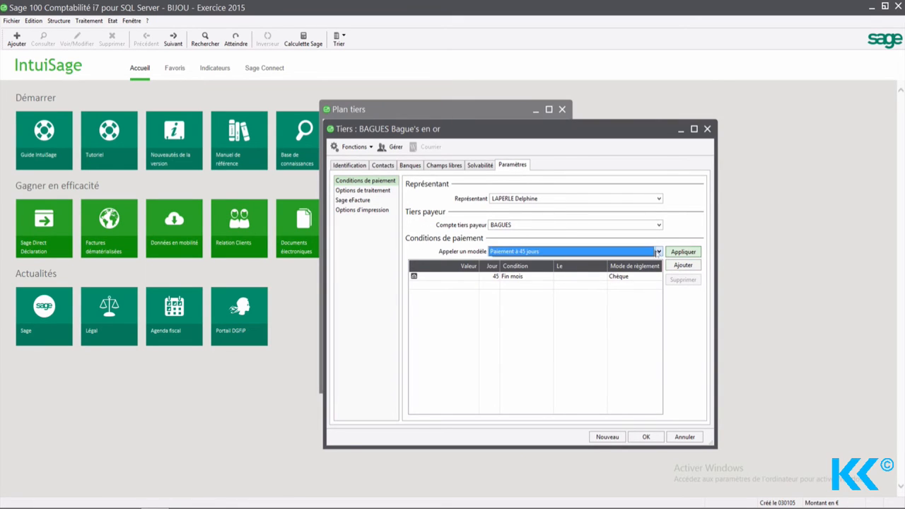
{"action": "left_click", "coordinate": [656, 252]}
{"action": "left_click_drag", "start_coordinate": [568, 245], "coordinate": [408, 246]}
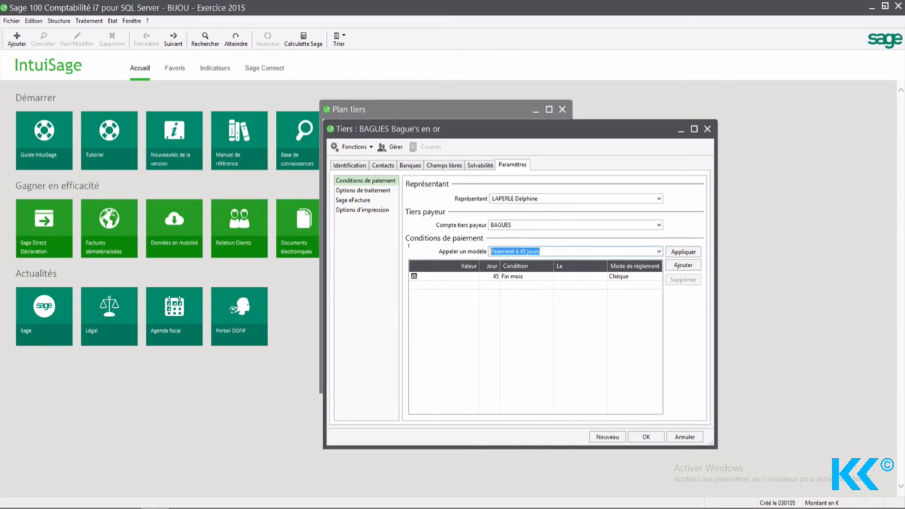
{"action": "left_click", "coordinate": [658, 253]}
{"action": "left_click", "coordinate": [589, 260]}
{"action": "left_click", "coordinate": [681, 253]}
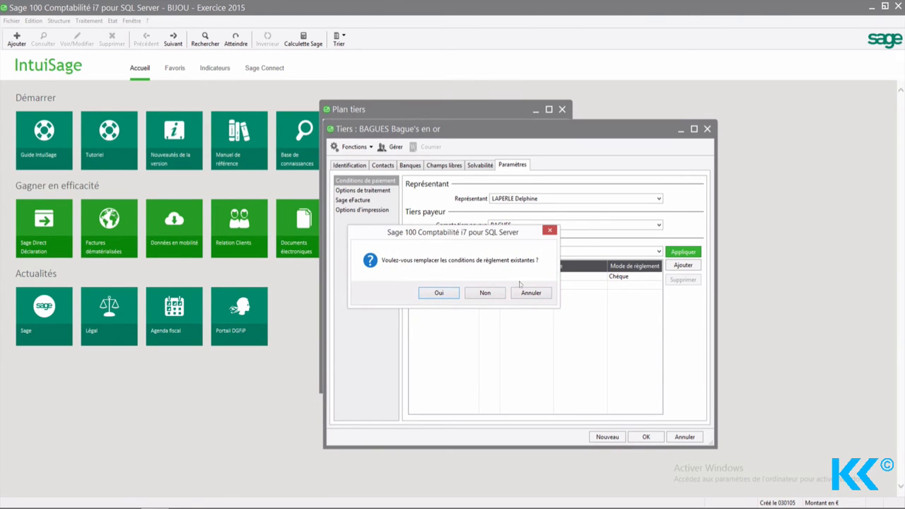
{"action": "left_click", "coordinate": [438, 293]}
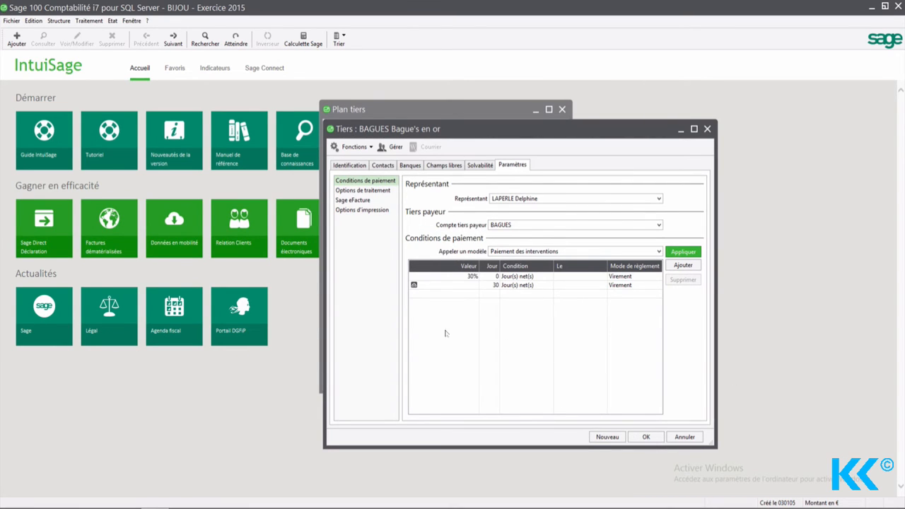
{"action": "left_click", "coordinate": [645, 436]}
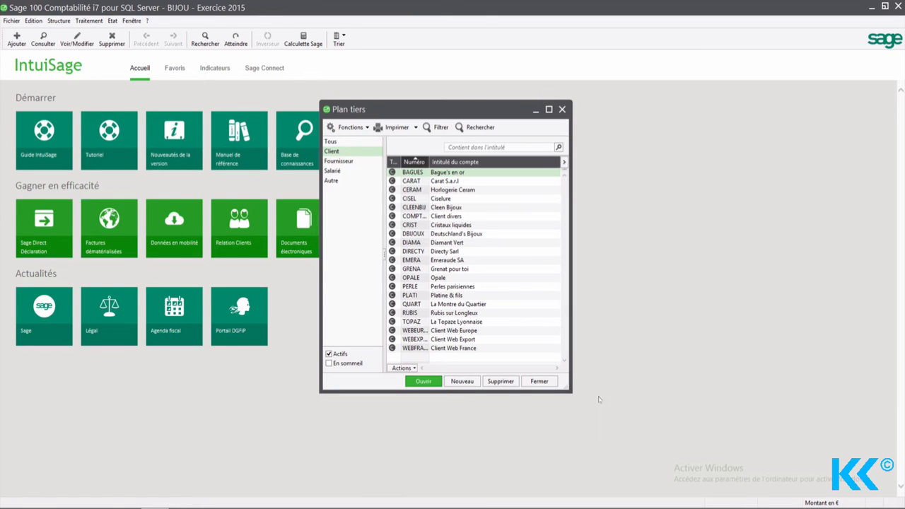
{"action": "left_click", "coordinate": [538, 437]}
Step: Open the October 2015 sales journal VTE (Ventes marchandises) for entry and maximize its window
{"action": "left_click", "coordinate": [89, 20]}
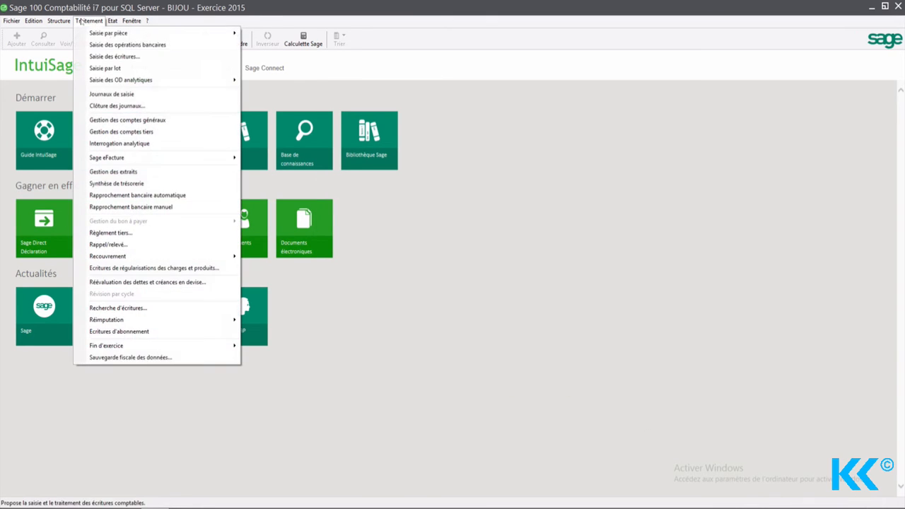
{"action": "left_click", "coordinate": [110, 95]}
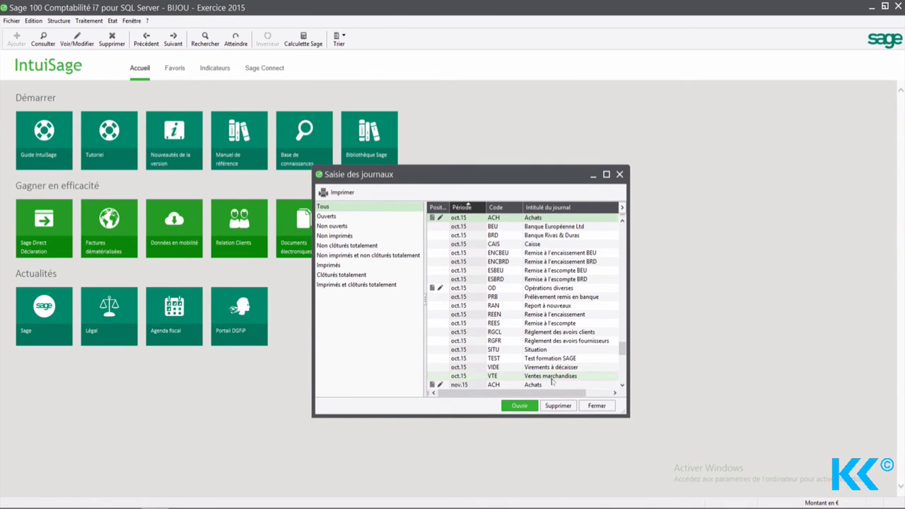
{"action": "double_click", "coordinate": [553, 376]}
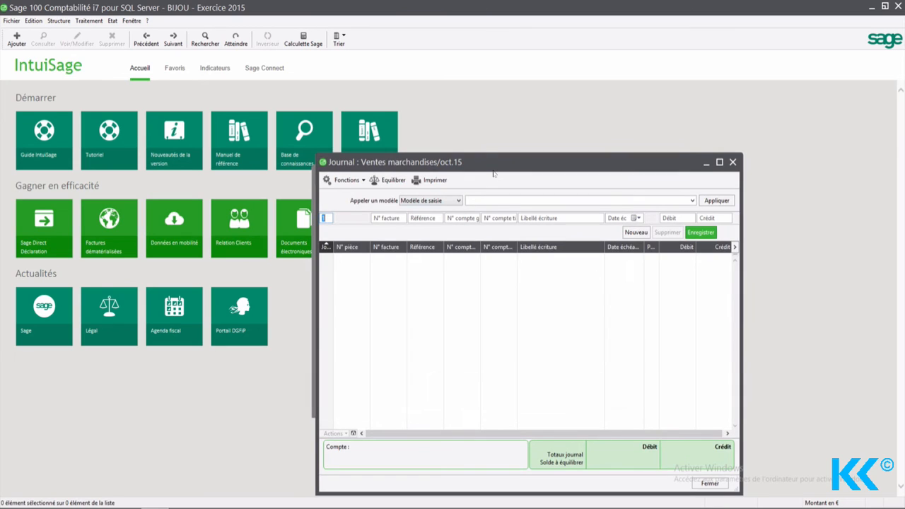
{"action": "double_click", "coordinate": [495, 165]}
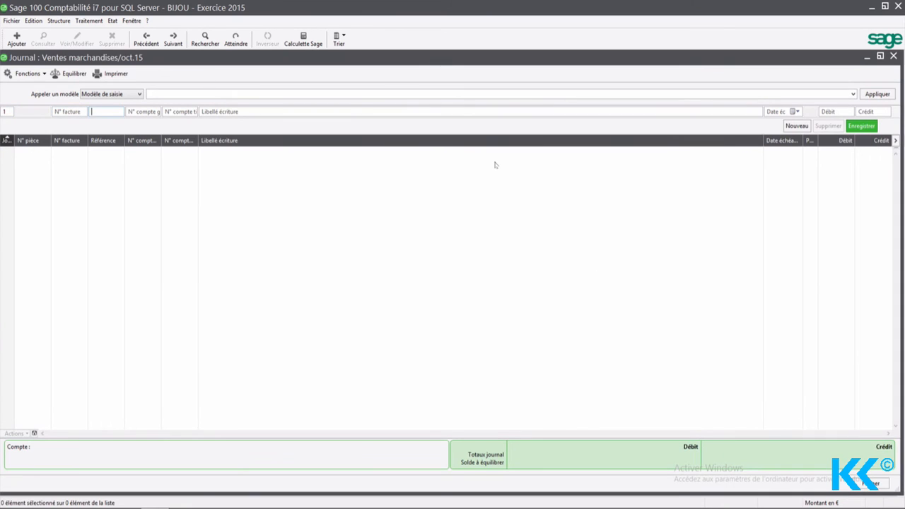
Step: Start a sales journal line for the third-party client BAGUES (Bague's en or) with the label ventes
{"action": "key", "text": "Tab"}
{"action": "key", "text": "Tab"}
{"action": "type", "text": "BAGU"}
{"action": "key", "text": "Tab"}
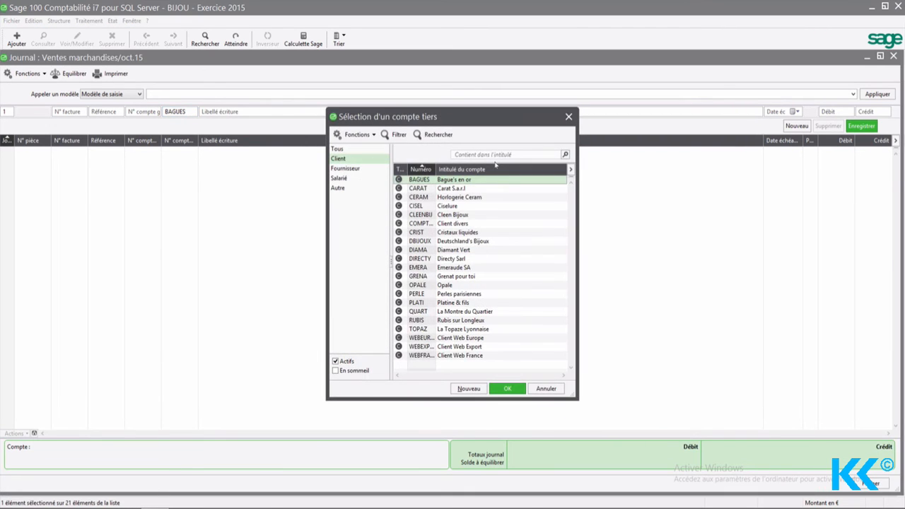
{"action": "key", "text": "Return"}
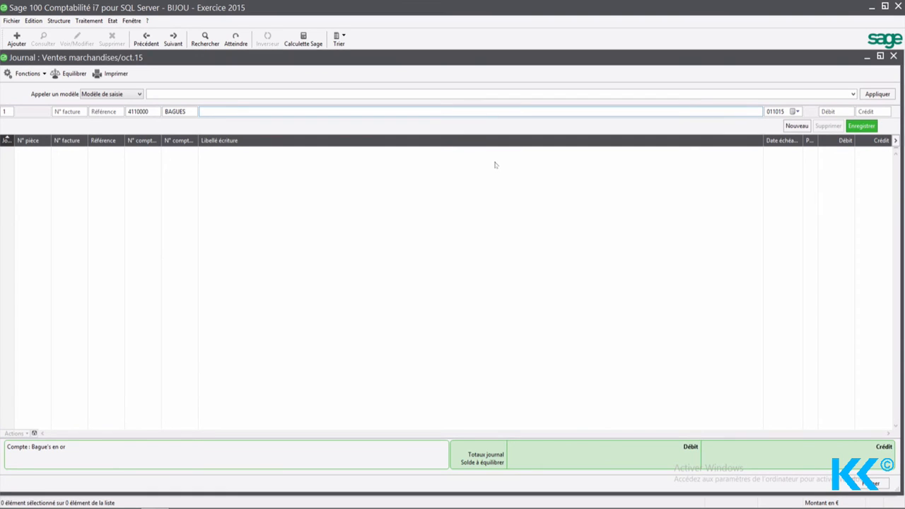
{"action": "type", "text": "ventes"}
{"action": "key", "text": "Tab"}
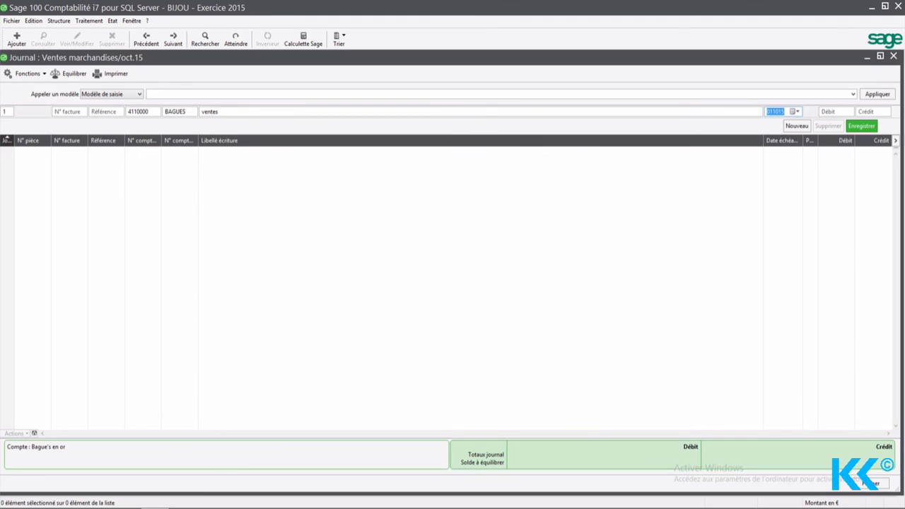
Step: Record the client line with a credit of 1200 and accept its split into multiple due dates
{"action": "key", "text": "Tab"}
{"action": "key", "text": "Tab"}
{"action": "key", "text": "Return"}
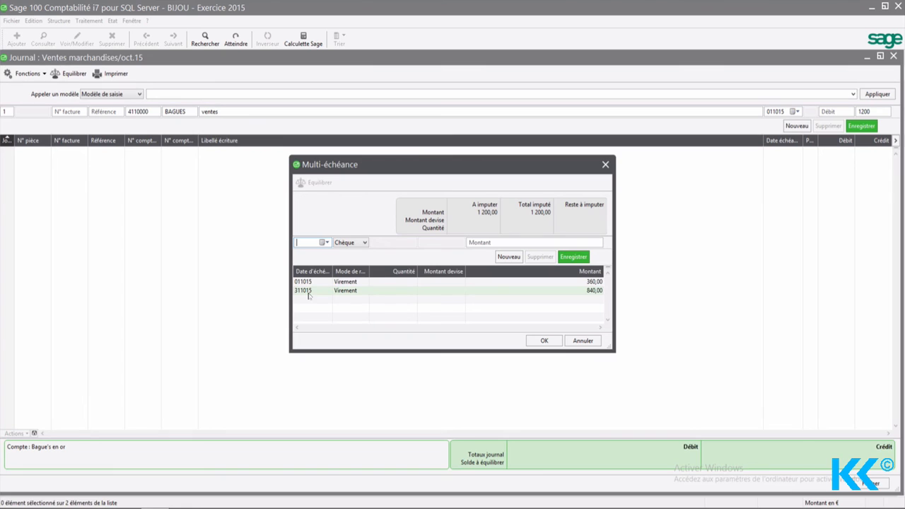
{"action": "left_click", "coordinate": [543, 342]}
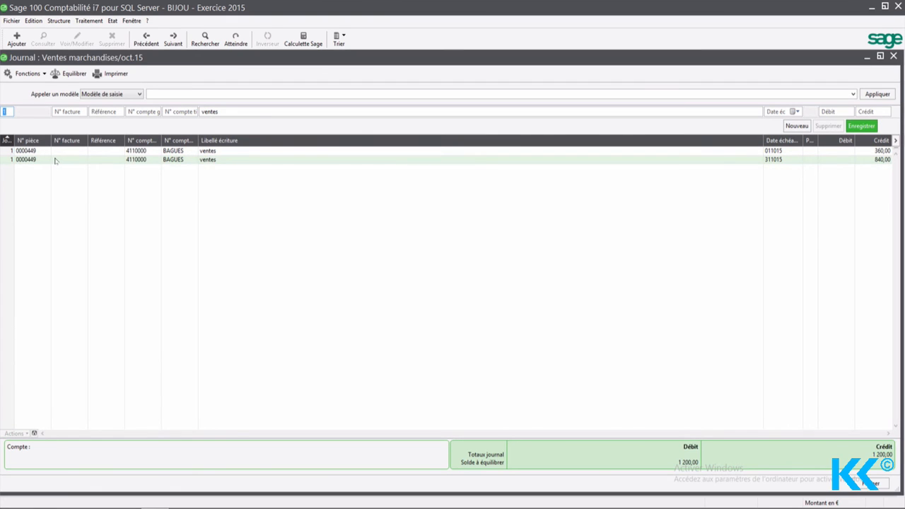
Step: Begin the next entry line on the merchandise sales account 707100, keeping the label ventes
{"action": "key", "text": "Tab"}
{"action": "key", "text": "Tab"}
{"action": "key", "text": "Tab"}
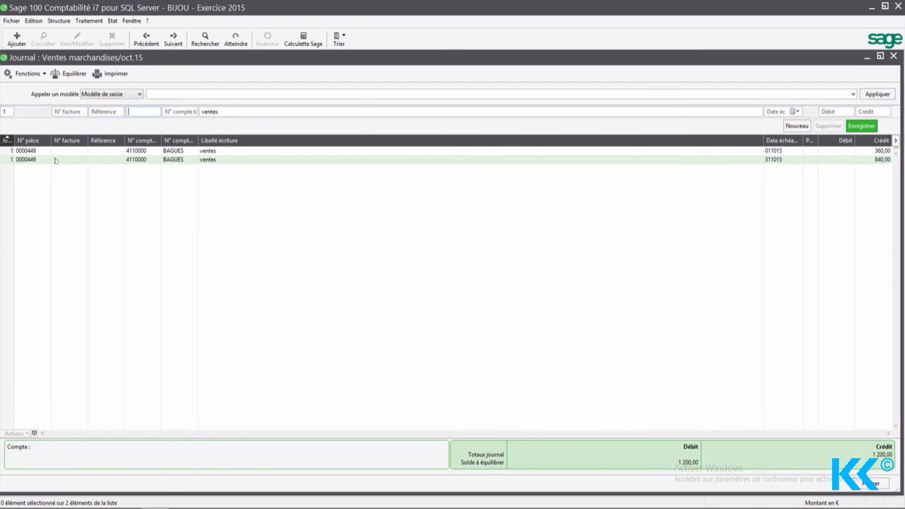
{"action": "key", "text": "Tab"}
{"action": "key", "text": "Tab"}
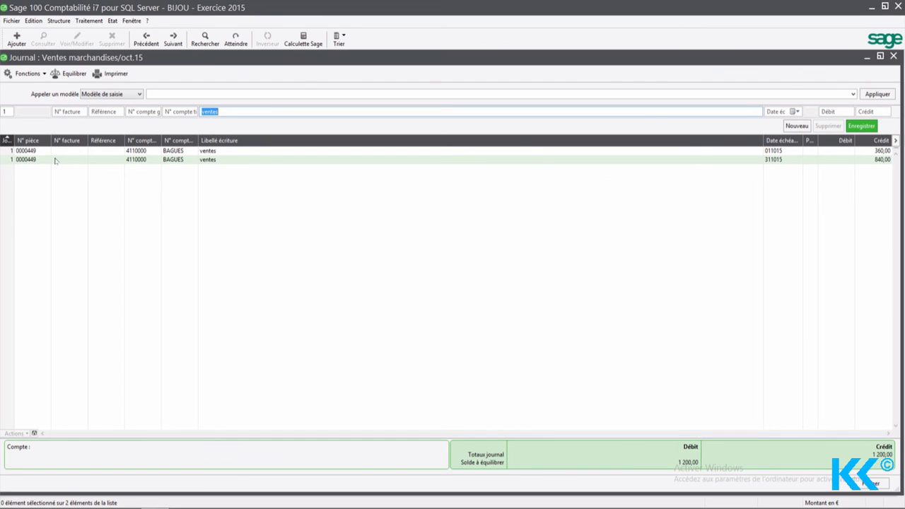
{"action": "key", "text": "shift+Tab"}
{"action": "key", "text": "shift+Tab"}
{"action": "type", "text": "707"}
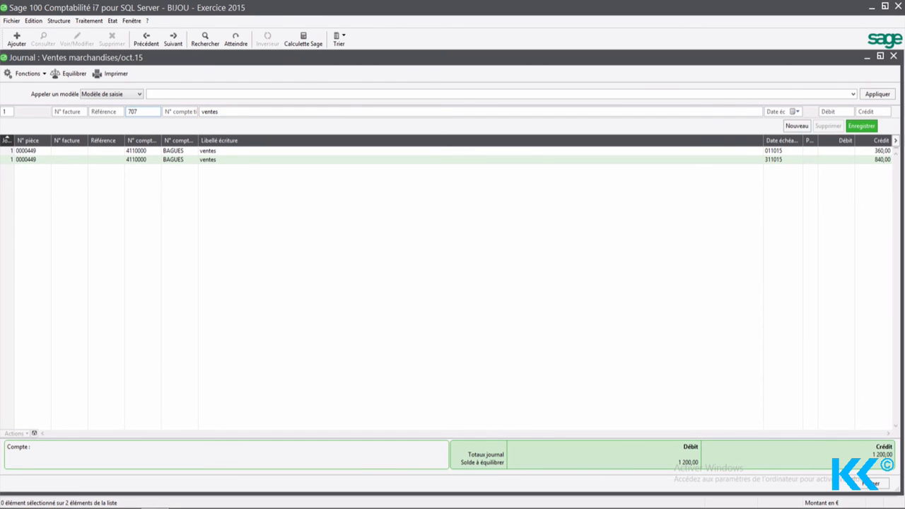
{"action": "key", "text": "Tab"}
{"action": "key", "text": "Return"}
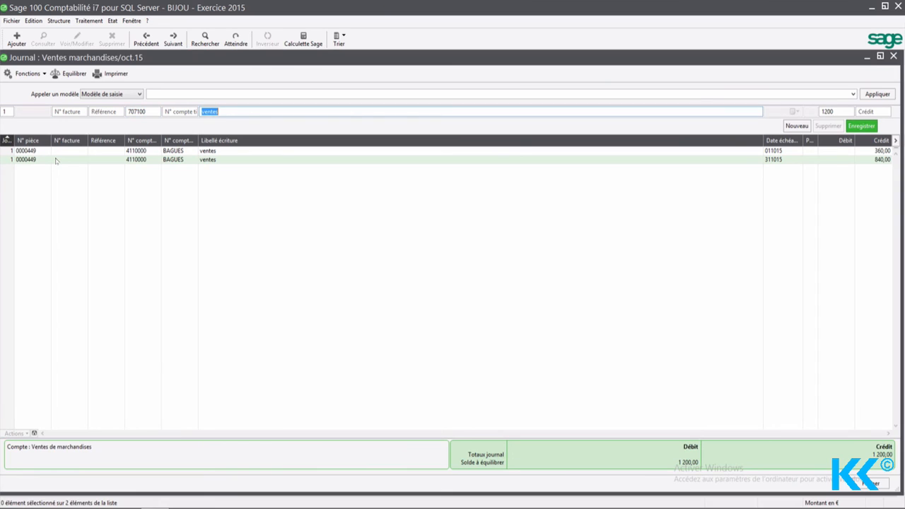
Step: Set the 707100 line's debit to 1000, record it and close its analytical entry with the proposed distribution
{"action": "key", "text": "Tab"}
{"action": "type", "text": "100"}
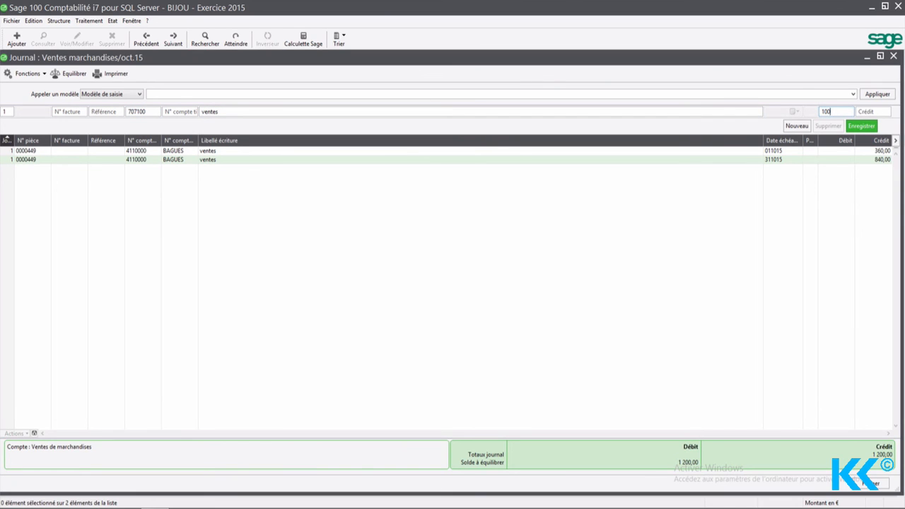
{"action": "type", "text": "0"}
{"action": "key", "text": "Return"}
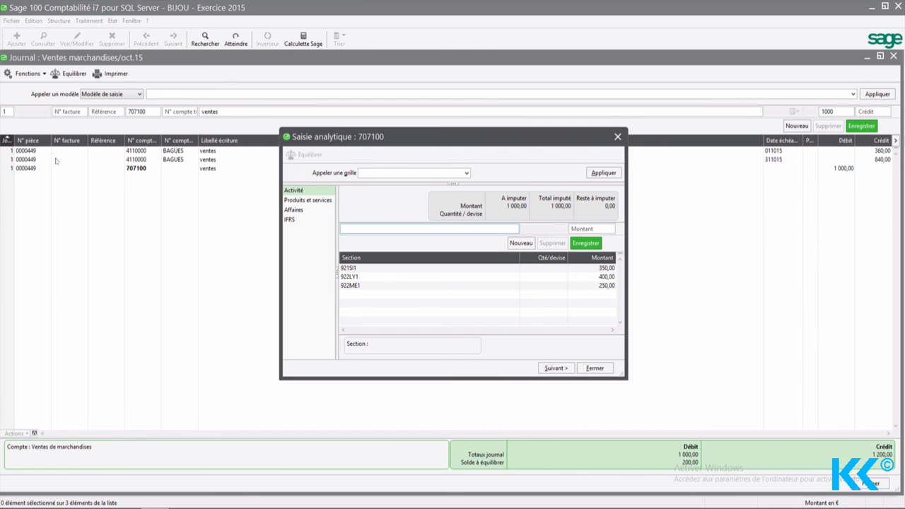
{"action": "key", "text": "Escape"}
Step: Add a line on VAT account 4457120 (Tva collectée à 20,60%) and record it with the proposed debit of 200
{"action": "key", "text": "Tab"}
{"action": "key", "text": "Tab"}
{"action": "key", "text": "Tab"}
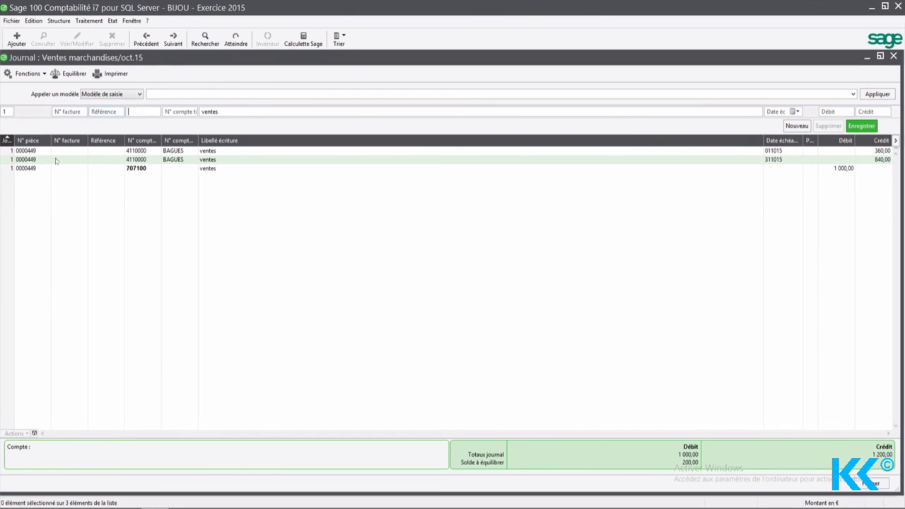
{"action": "type", "text": "4457"}
{"action": "key", "text": "Tab"}
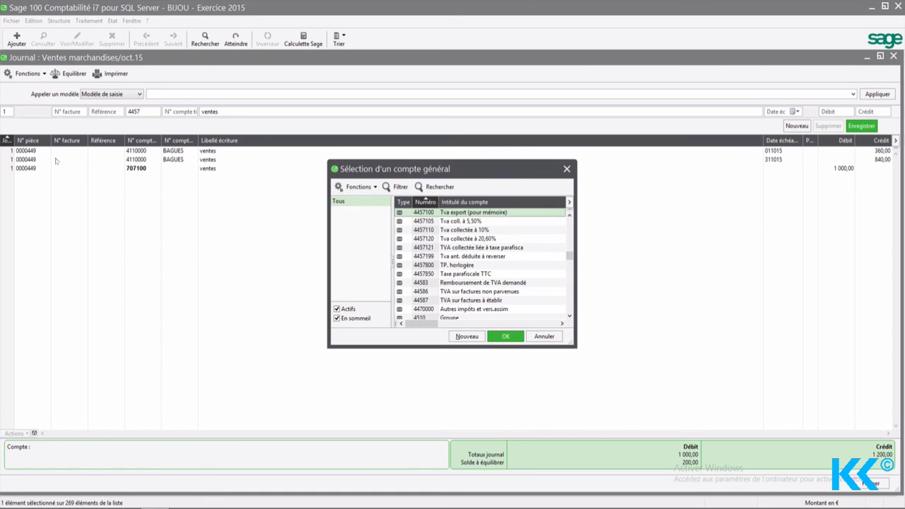
{"action": "key", "text": "Down"}
{"action": "key", "text": "Down"}
{"action": "key", "text": "Down"}
{"action": "key", "text": "Down"}
{"action": "key", "text": "Down"}
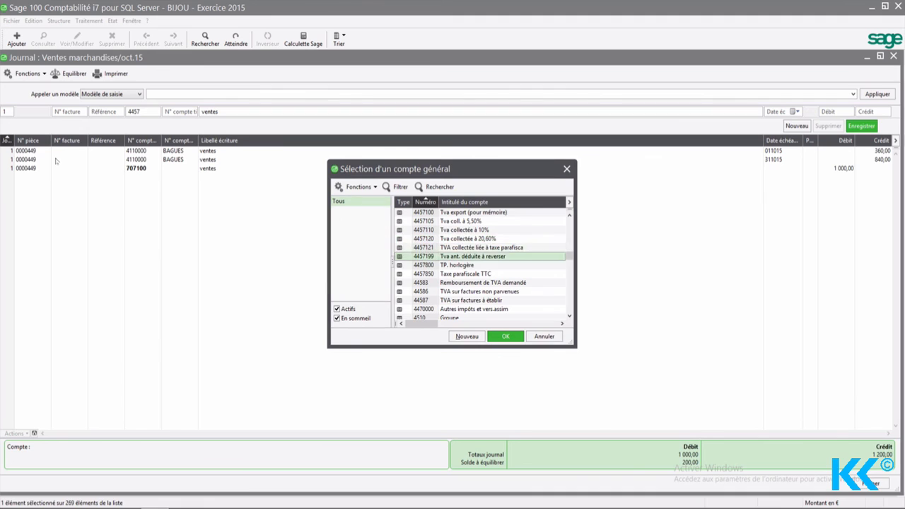
{"action": "key", "text": "Up"}
{"action": "key", "text": "Up"}
{"action": "key", "text": "Down"}
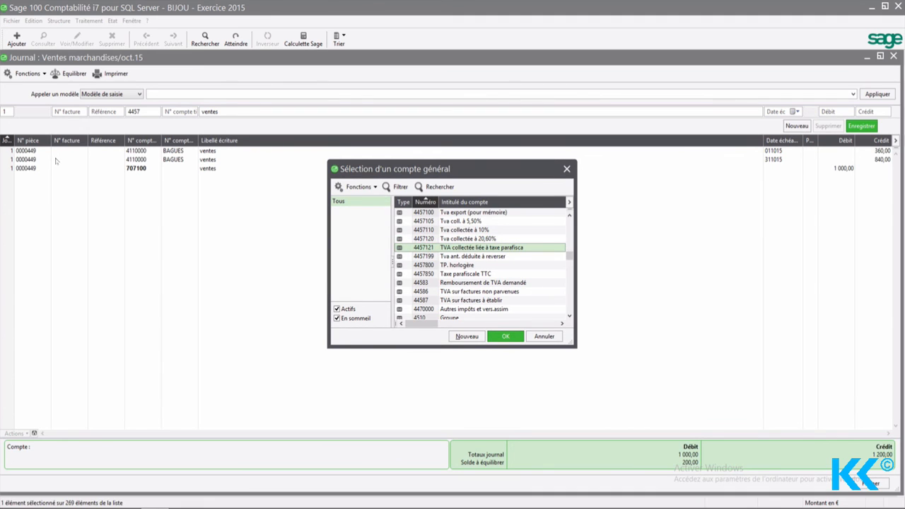
{"action": "key", "text": "Up"}
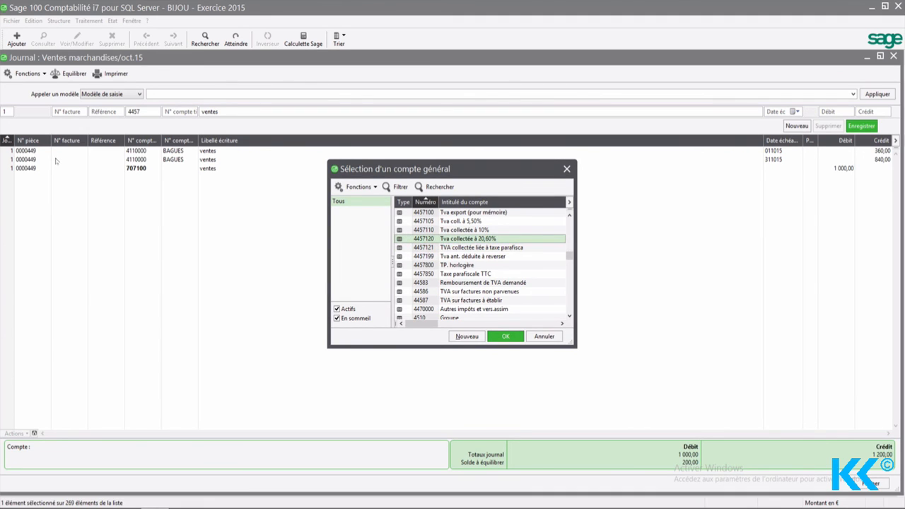
{"action": "key", "text": "Return"}
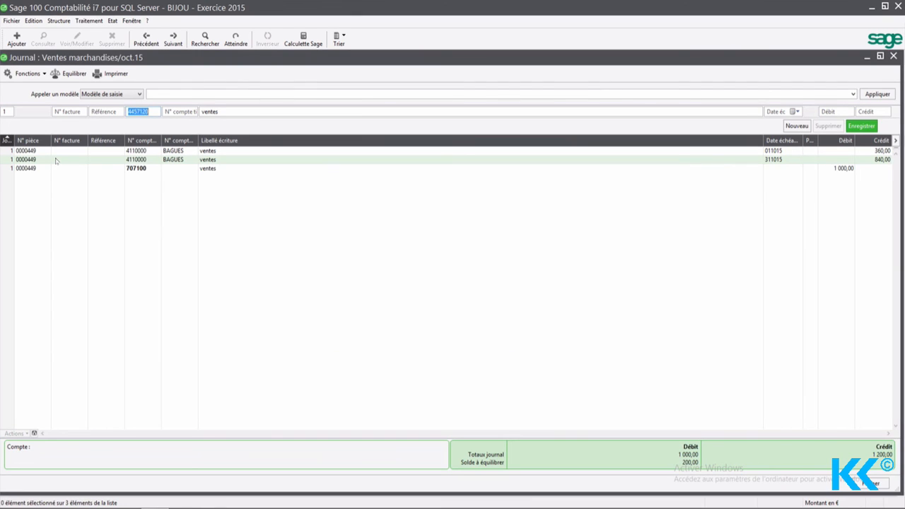
{"action": "key", "text": "Return"}
{"action": "key", "text": "Return"}
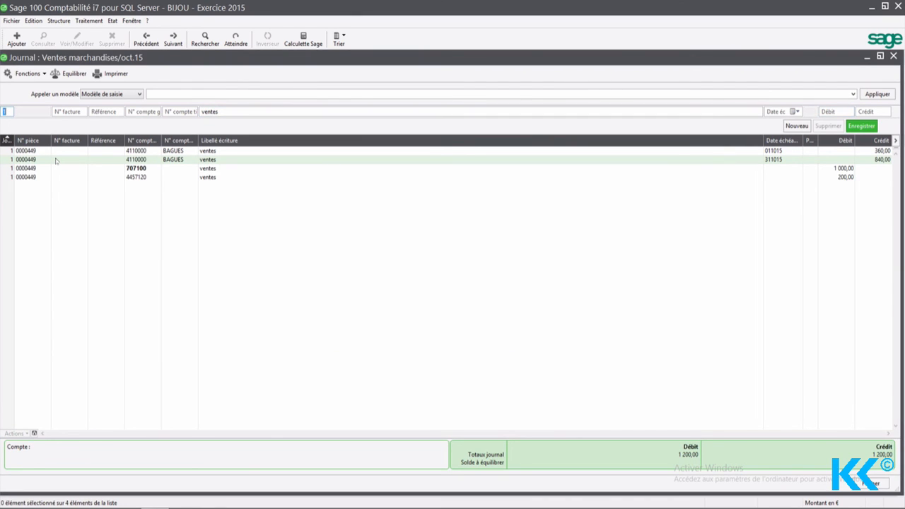